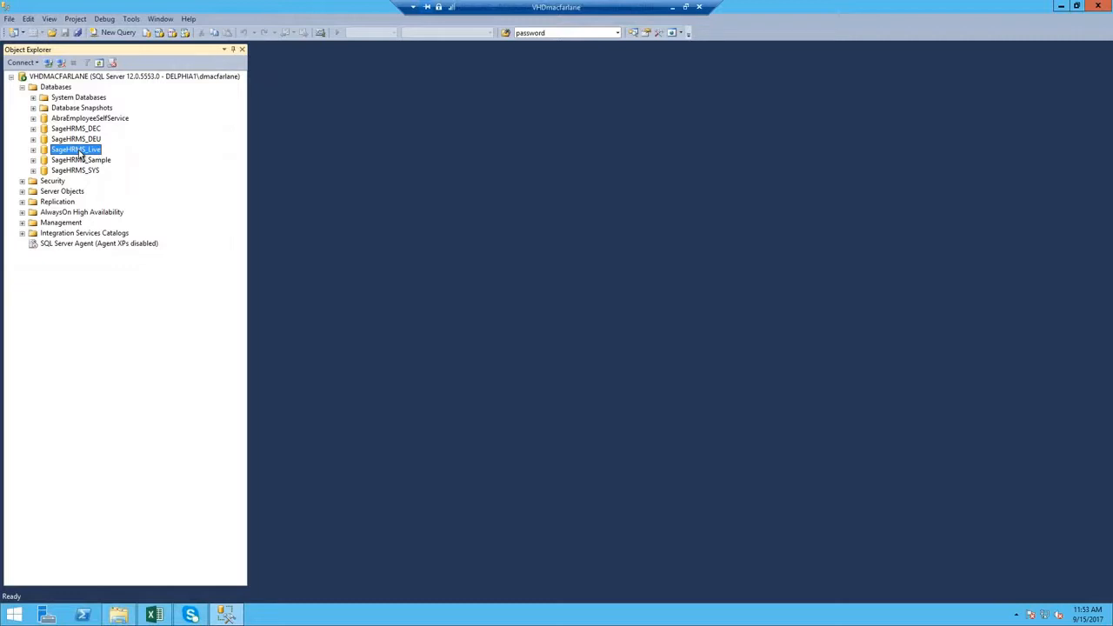
# Open the database restore dialog for the SageHRMS_Live database.
pyautogui.rightClick(79, 152)
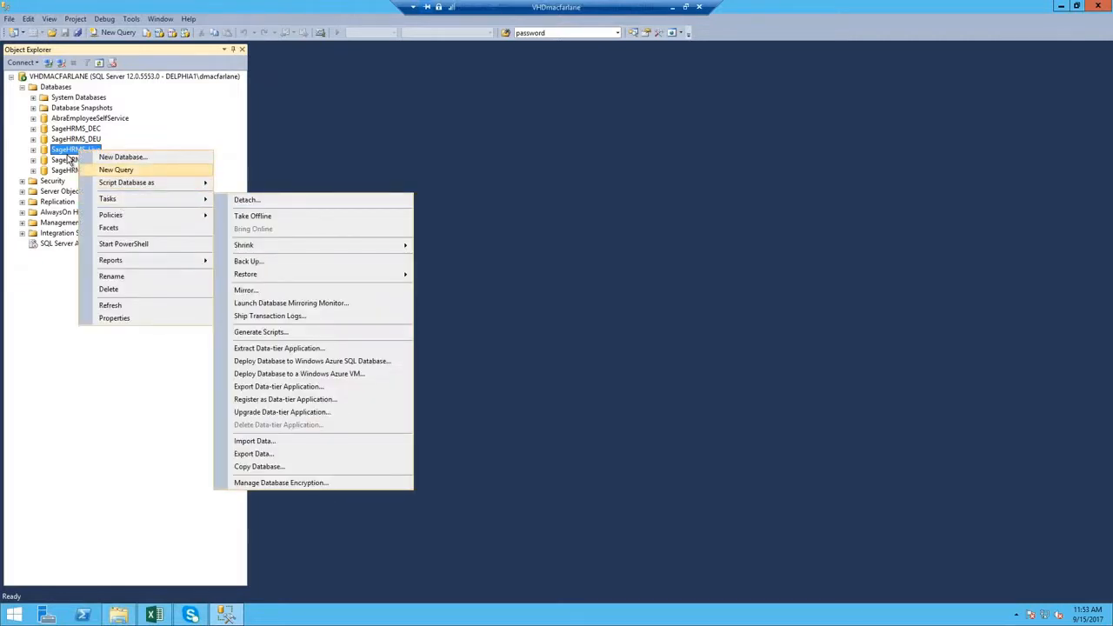
pyautogui.click(145, 139)
pyautogui.rightClick(72, 154)
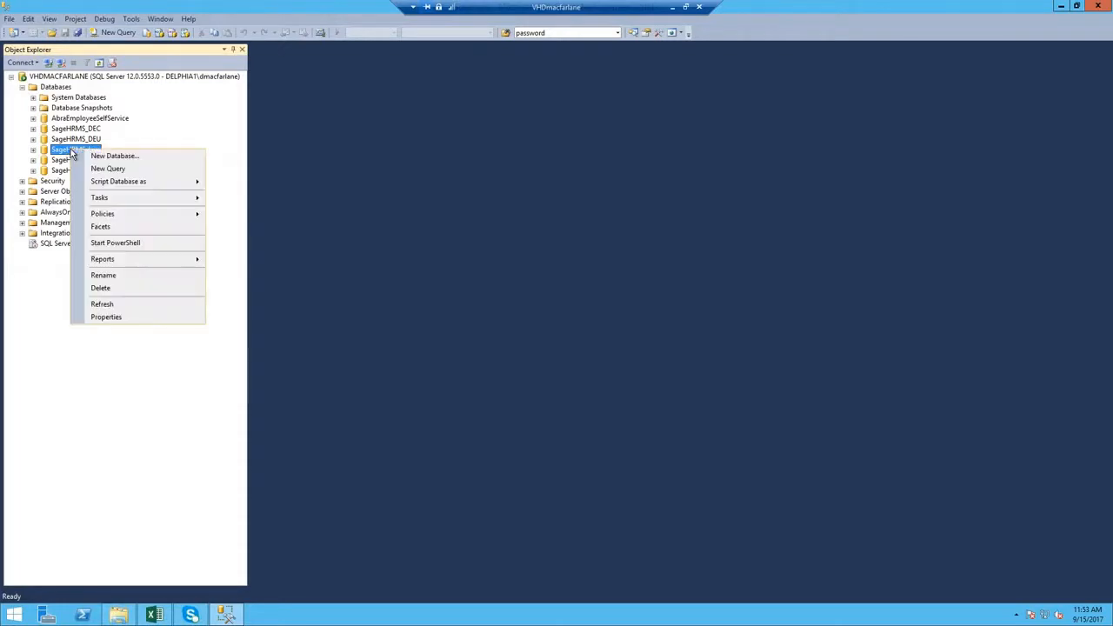
pyautogui.moveTo(101, 202)
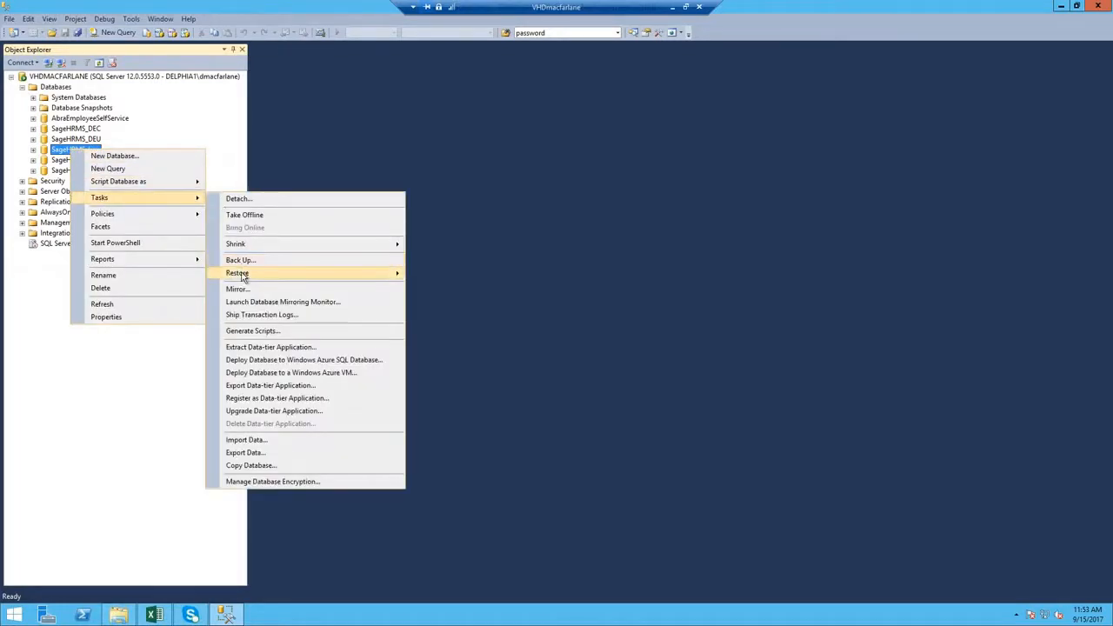
pyautogui.moveTo(244, 276)
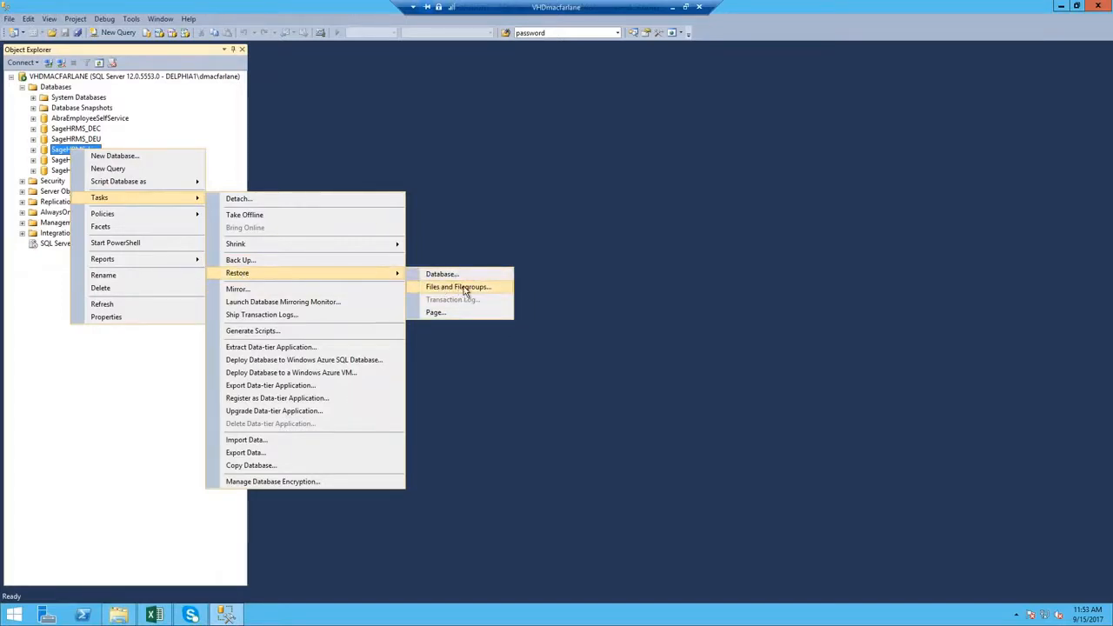
pyautogui.click(441, 275)
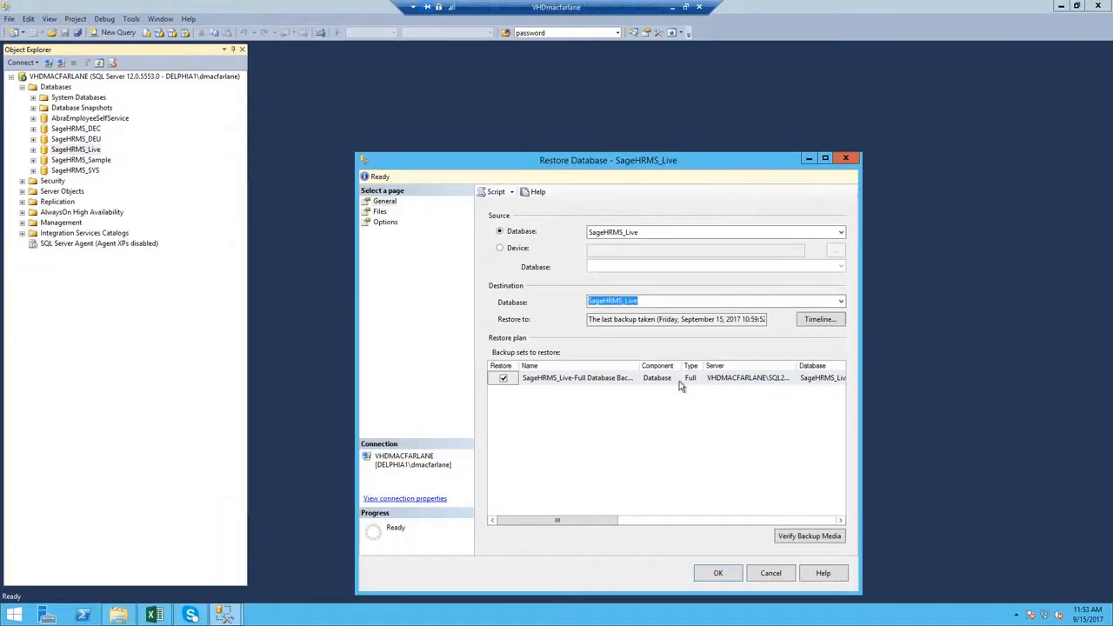
# Choose SageHRMS_Live as the restore source database, include its full database backup, and check the available destination databases.
pyautogui.click(507, 379)
pyautogui.click(505, 380)
pyautogui.click(659, 232)
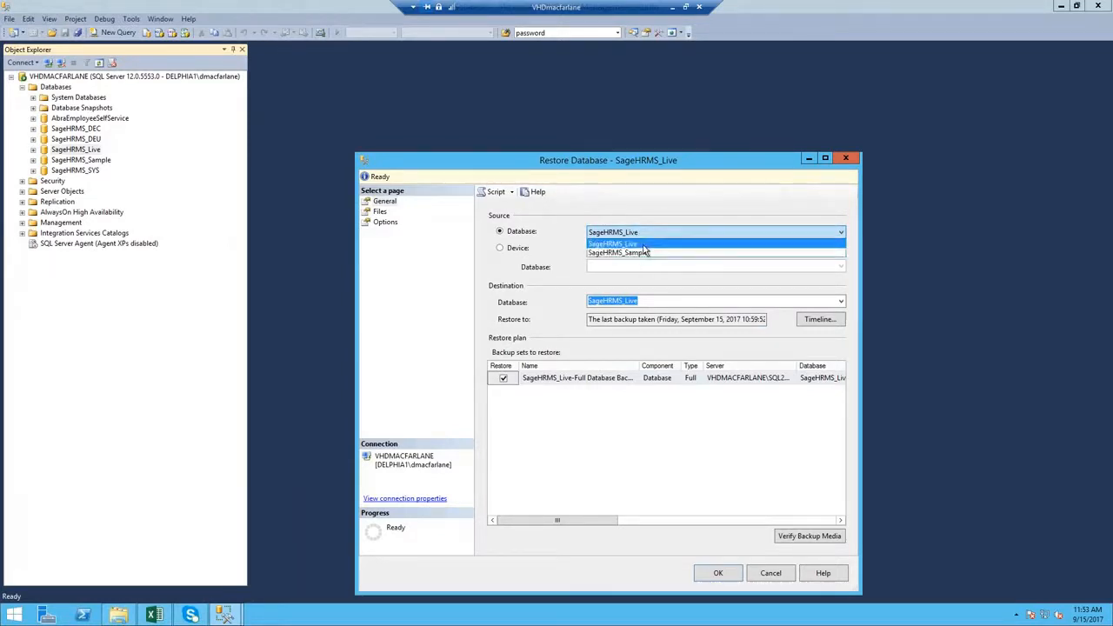
pyautogui.click(645, 244)
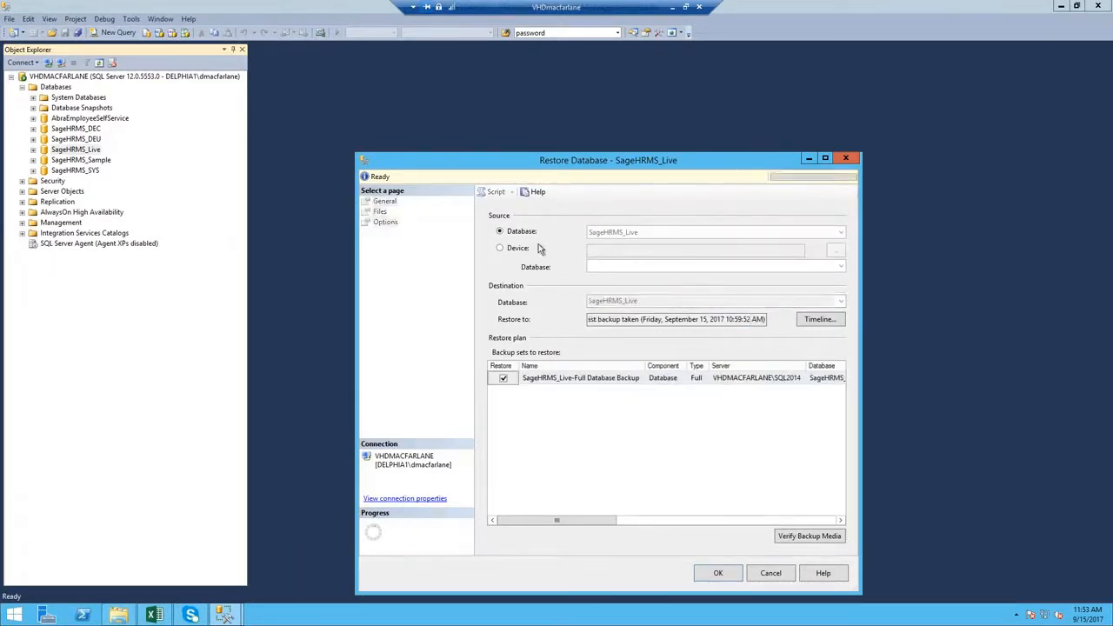
pyautogui.click(503, 377)
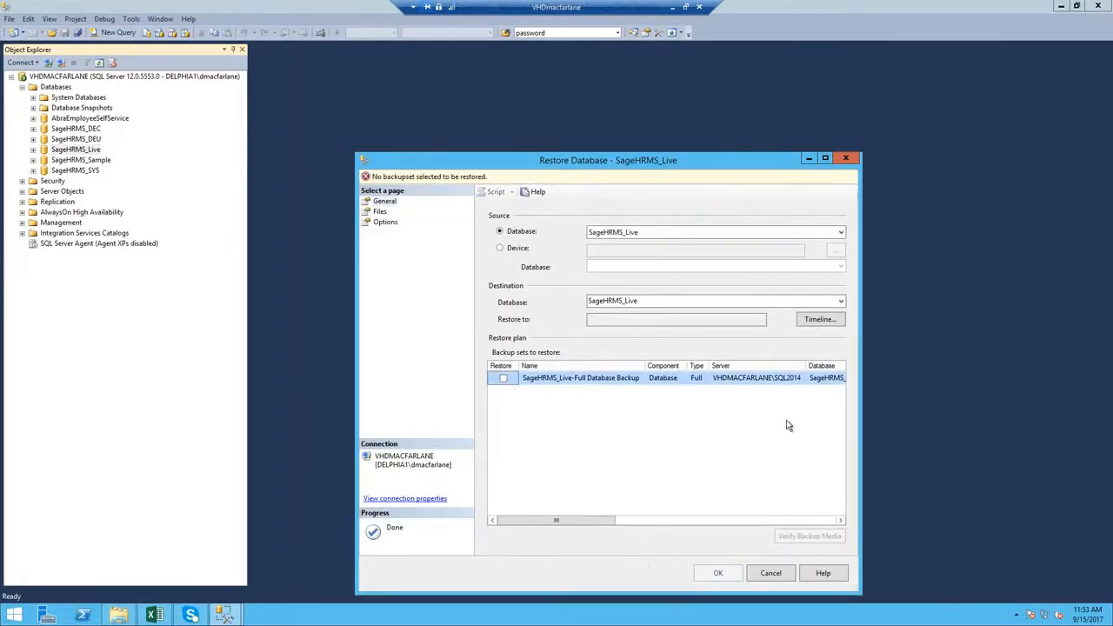
pyautogui.moveTo(659, 159); pyautogui.dragTo(623, 106)
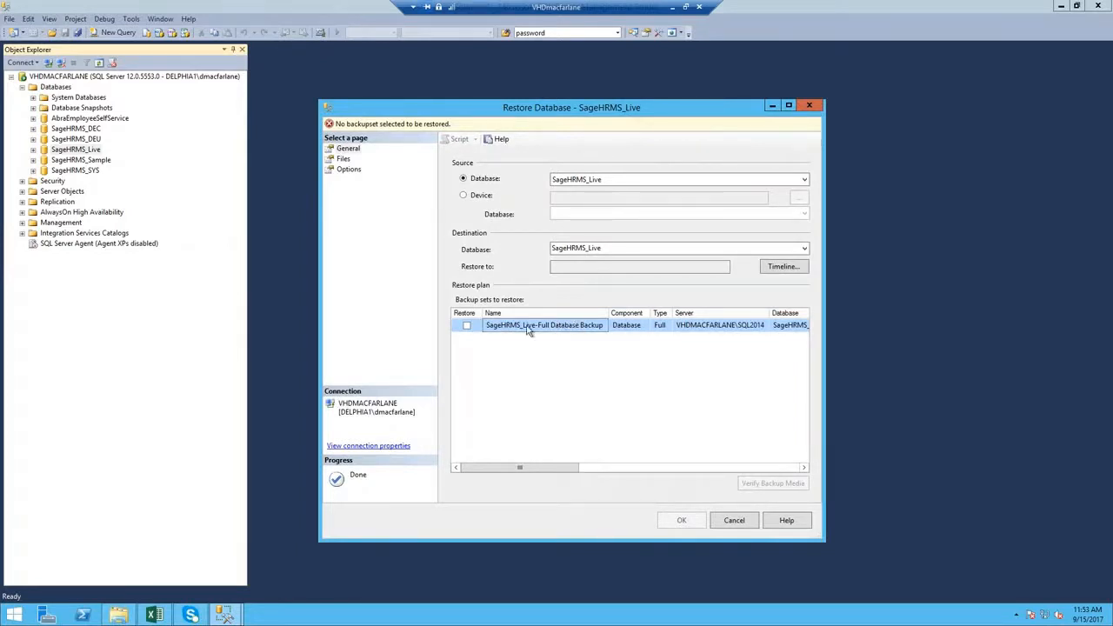
pyautogui.click(471, 326)
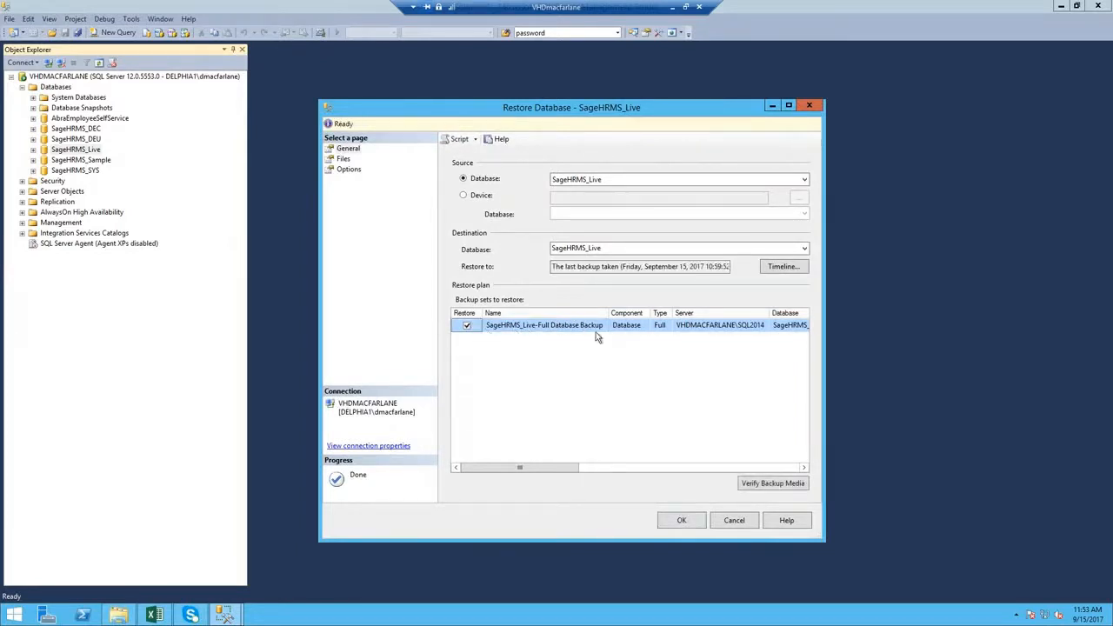
pyautogui.moveTo(567, 473); pyautogui.dragTo(530, 480)
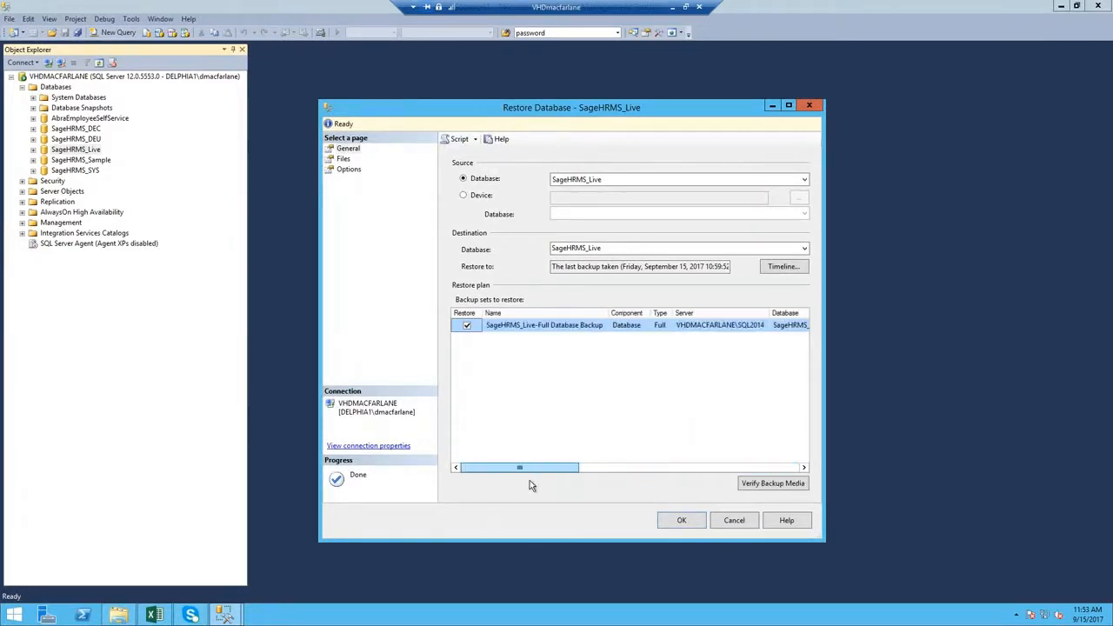
pyautogui.click(805, 249)
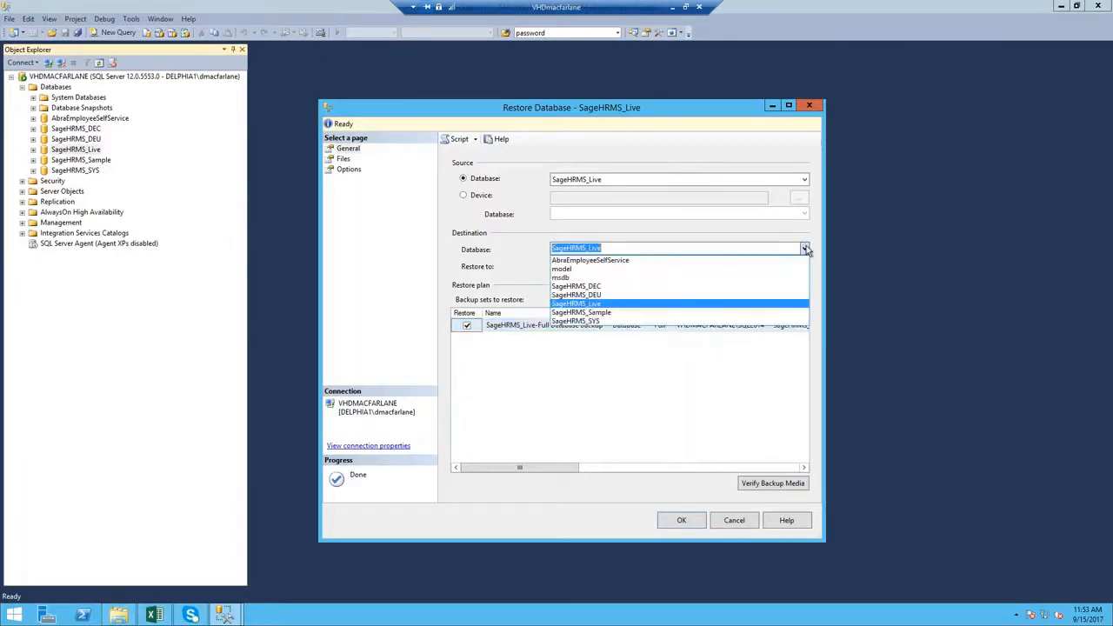
pyautogui.click(804, 250)
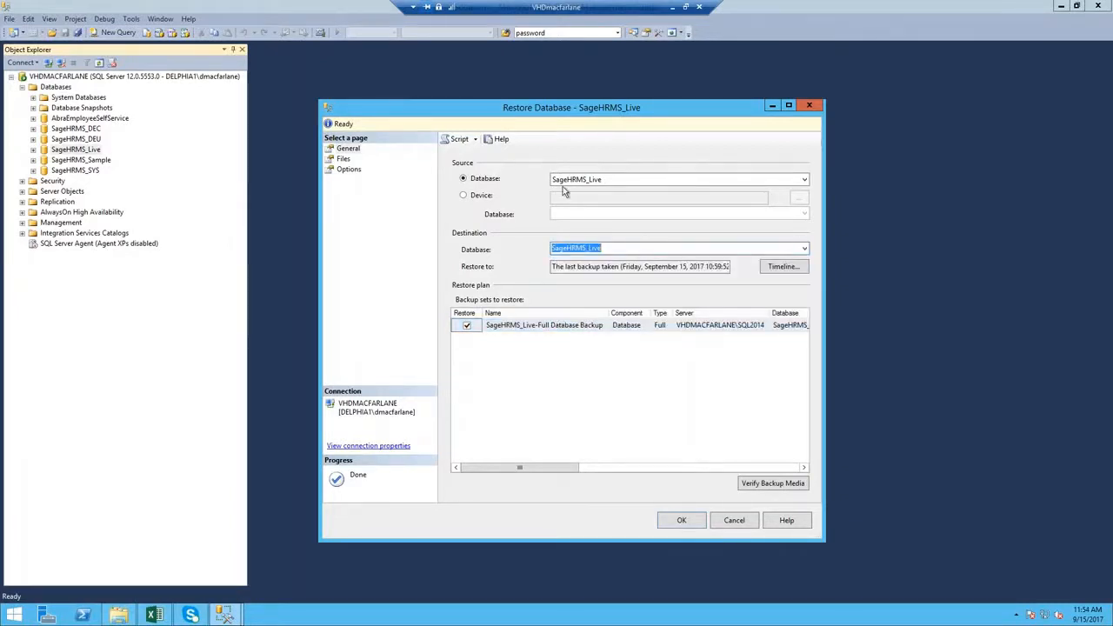
# Set the restore source to a device using the backup file C:\SQL 2014 Backup\SageHRMS_Live(DJM).bak.
pyautogui.click(463, 197)
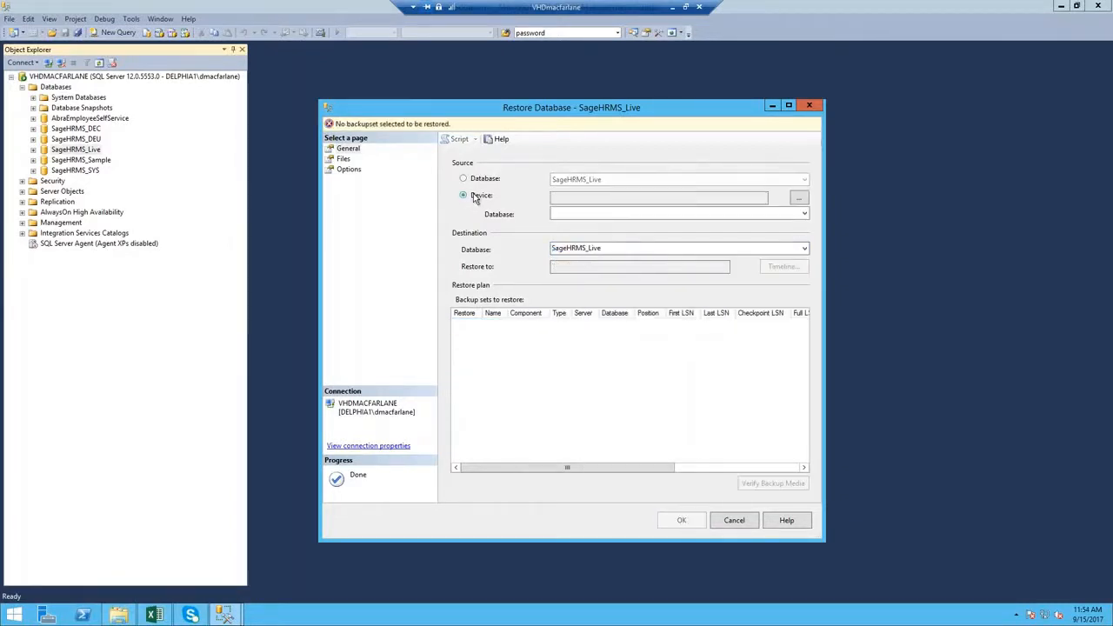
pyautogui.click(800, 199)
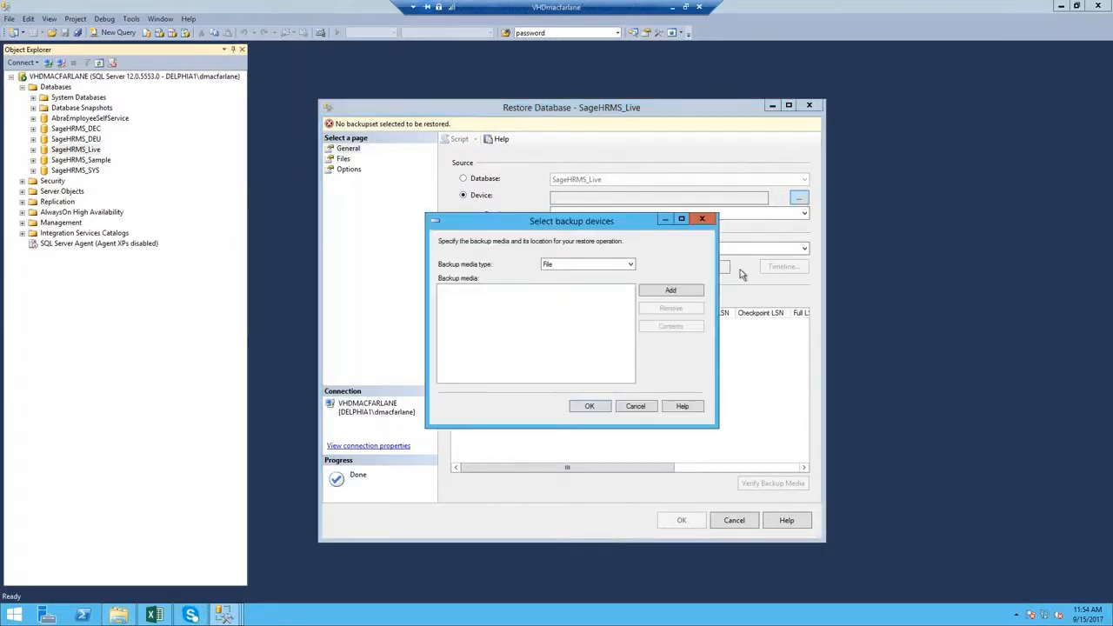
pyautogui.click(671, 291)
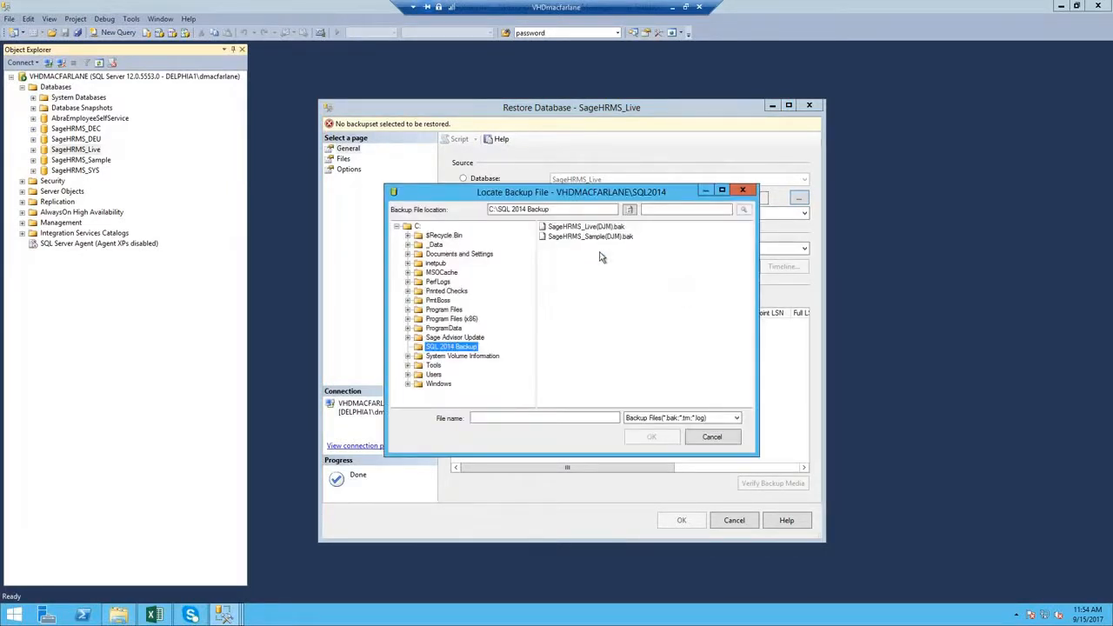
pyautogui.click(584, 228)
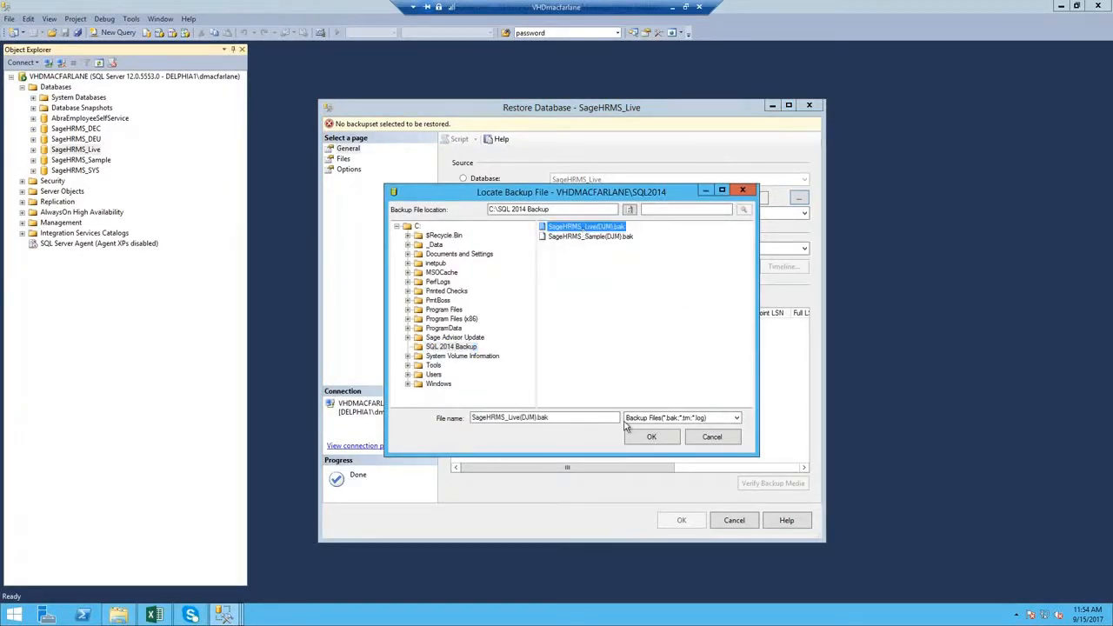
pyautogui.click(652, 438)
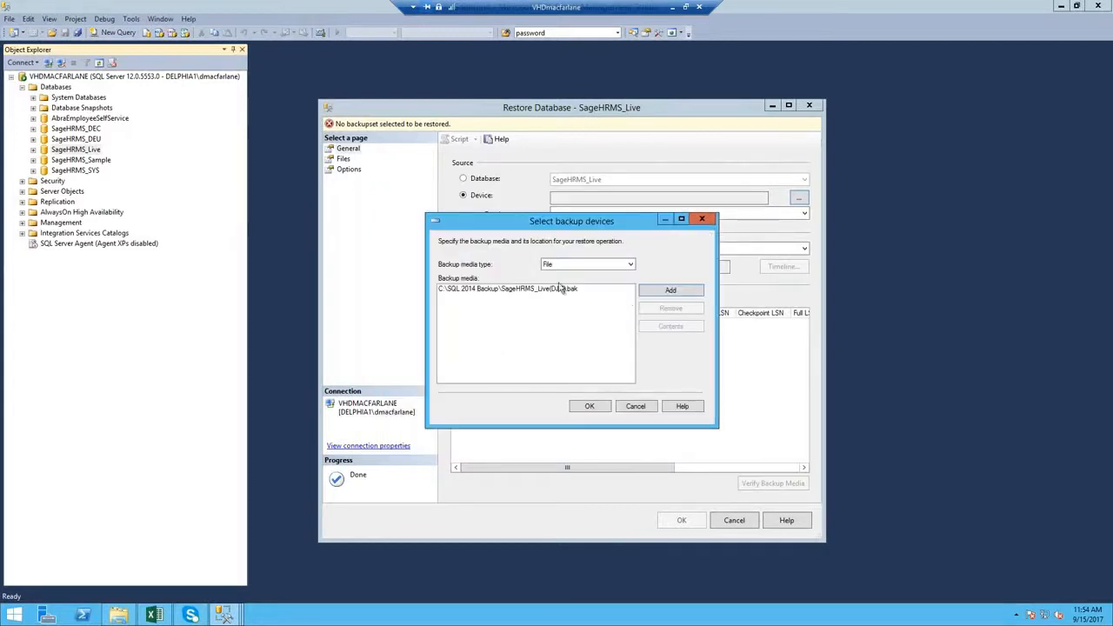
pyautogui.click(672, 294)
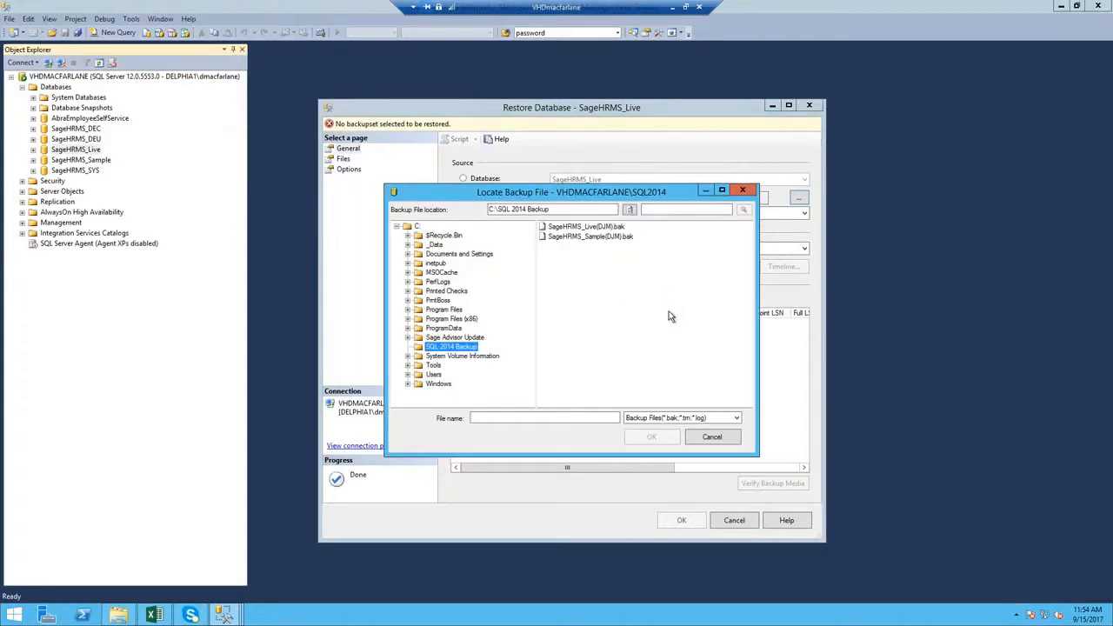
pyautogui.click(719, 439)
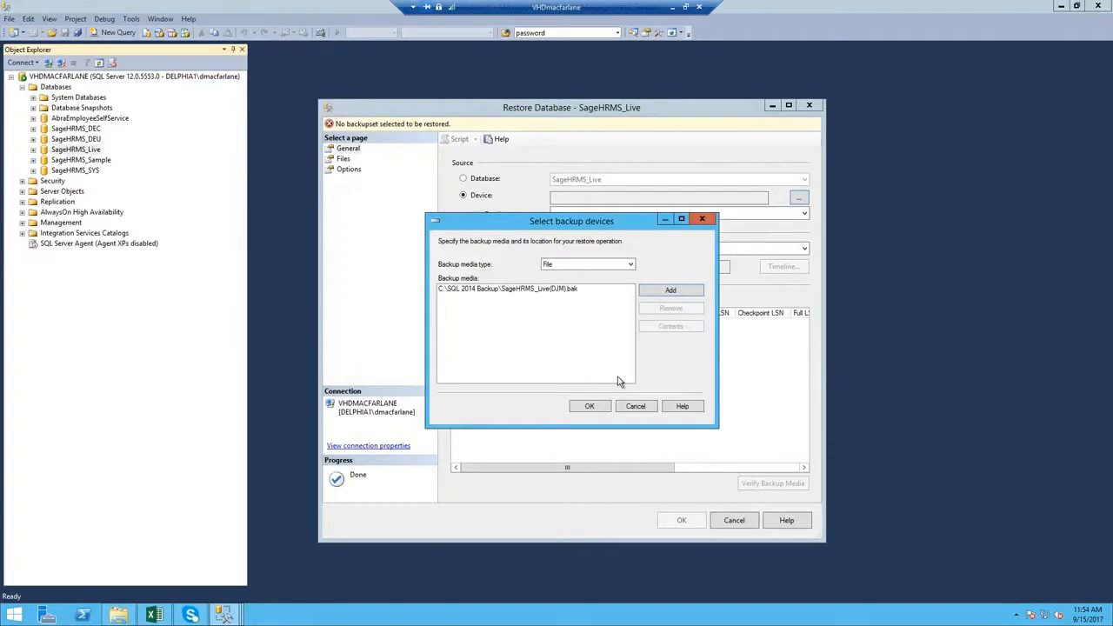
pyautogui.click(590, 408)
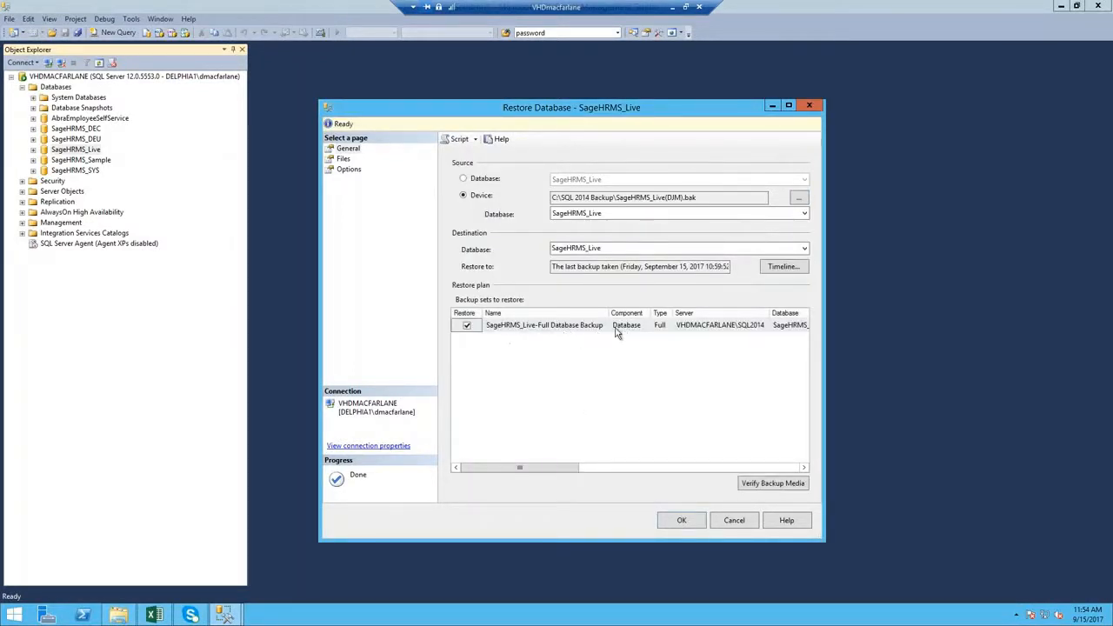
# Review the source and destination databases and the location where the SageHRMS_Live data file is restored.
pyautogui.click(606, 216)
pyautogui.click(607, 216)
pyautogui.click(617, 248)
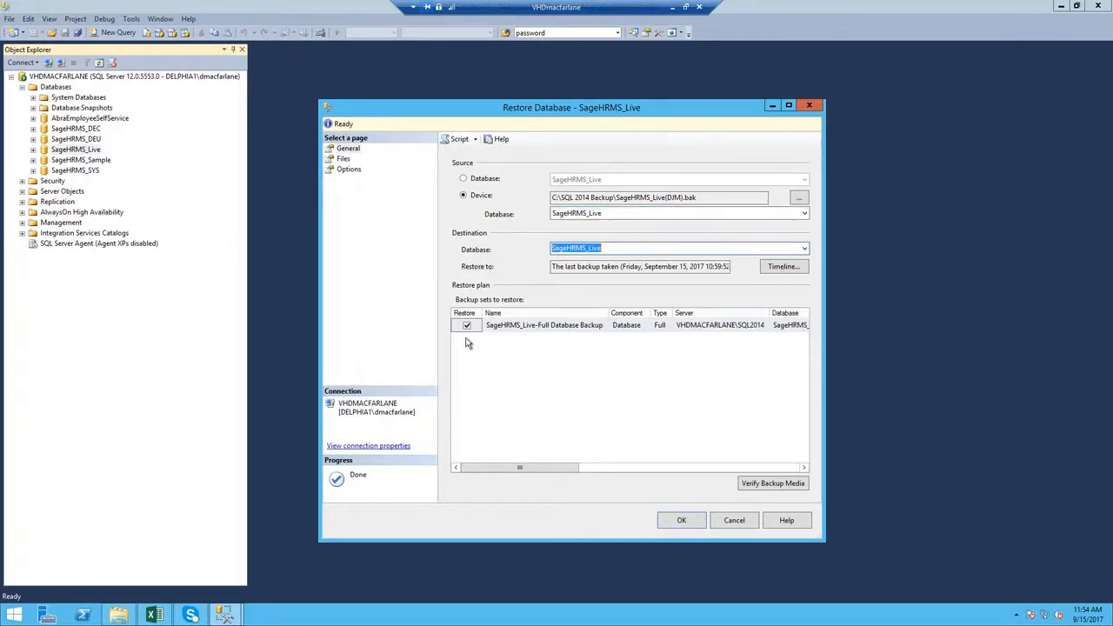
pyautogui.click(344, 160)
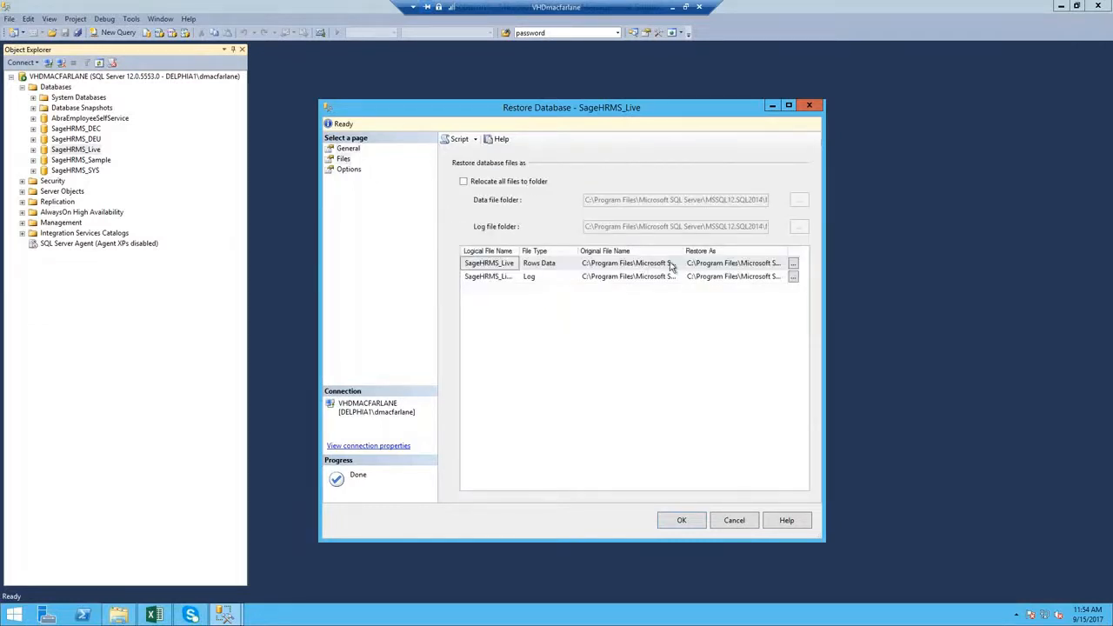
pyautogui.click(793, 263)
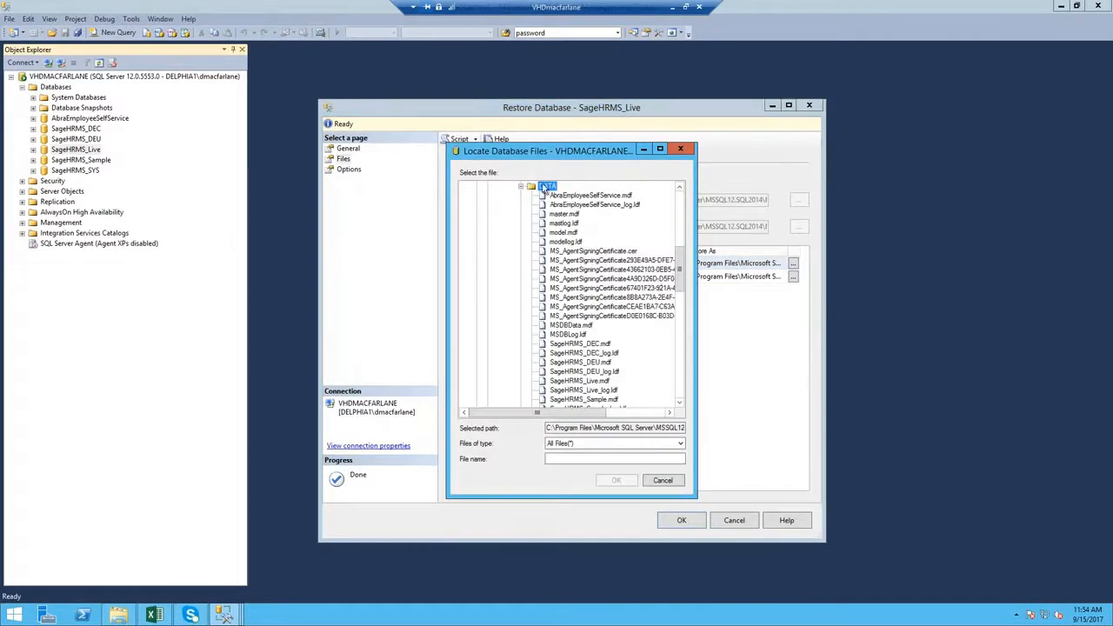
pyautogui.click(681, 149)
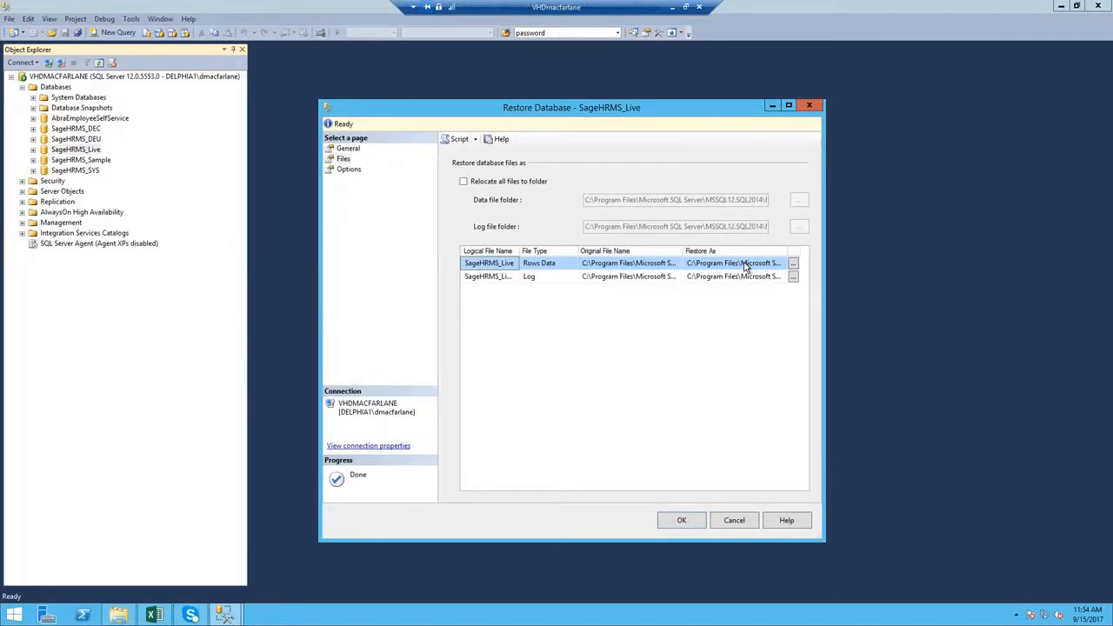
# Enable overwriting the existing database (WITH REPLACE) and start the SageHRMS_Live restore.
pyautogui.click(348, 169)
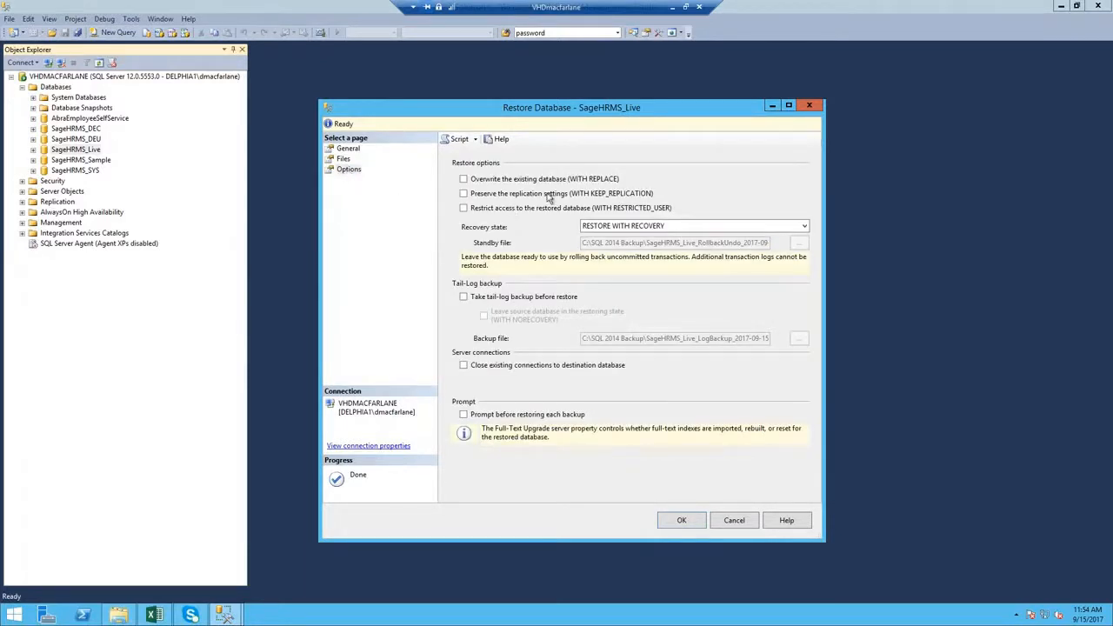
pyautogui.click(465, 180)
pyautogui.click(684, 521)
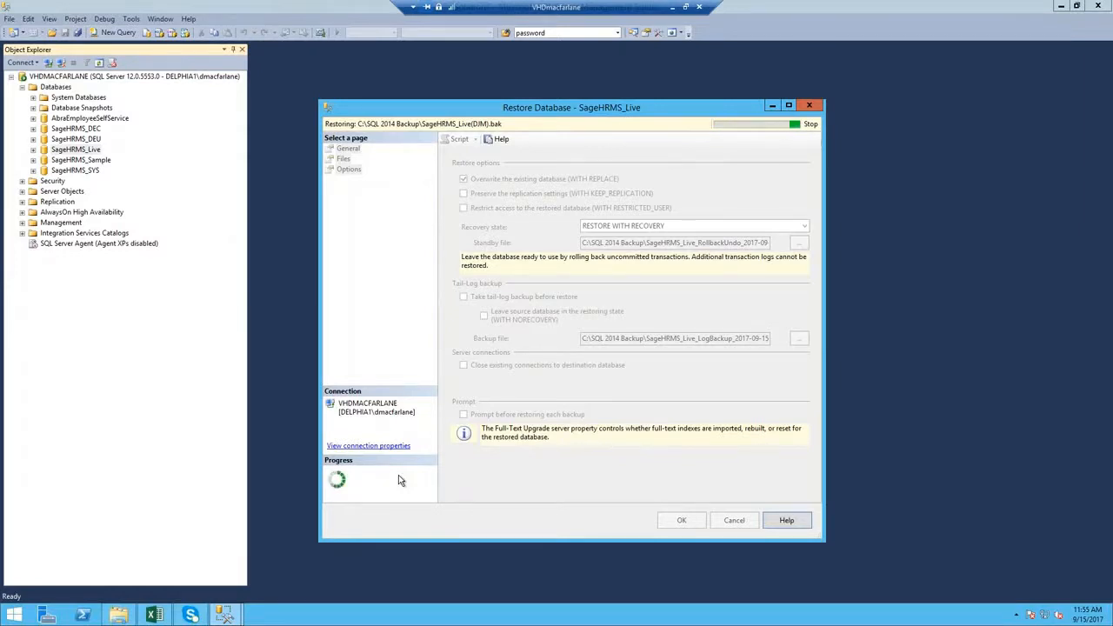
# Check the status of the running restore and read the details of its error message.
pyautogui.moveTo(227, 616)
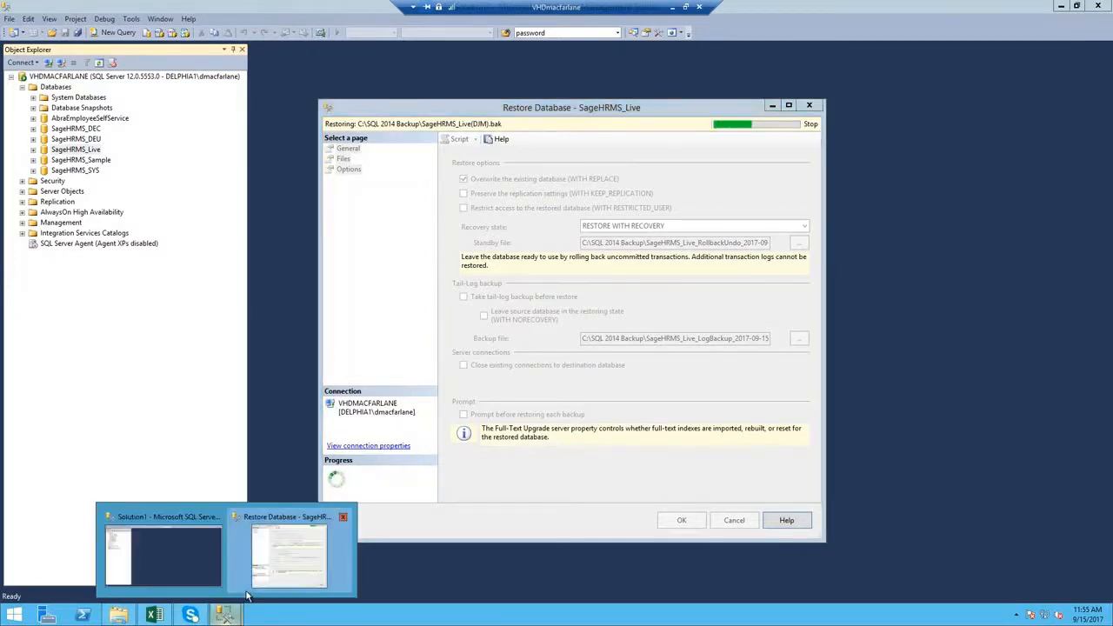
pyautogui.moveTo(280, 576)
pyautogui.click(218, 567)
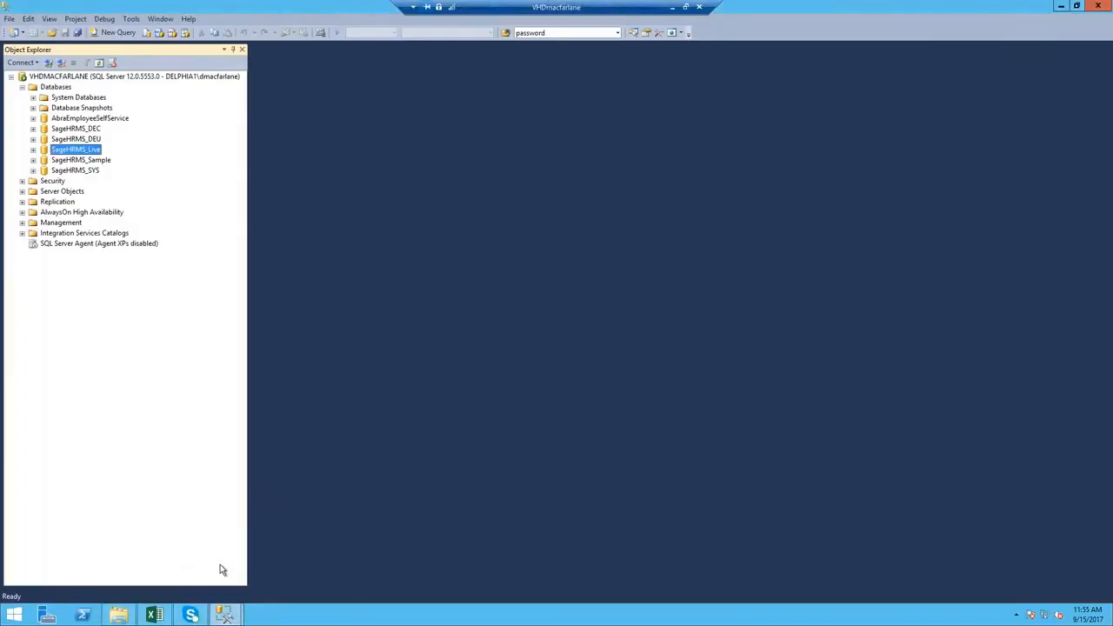
pyautogui.click(230, 615)
pyautogui.click(280, 571)
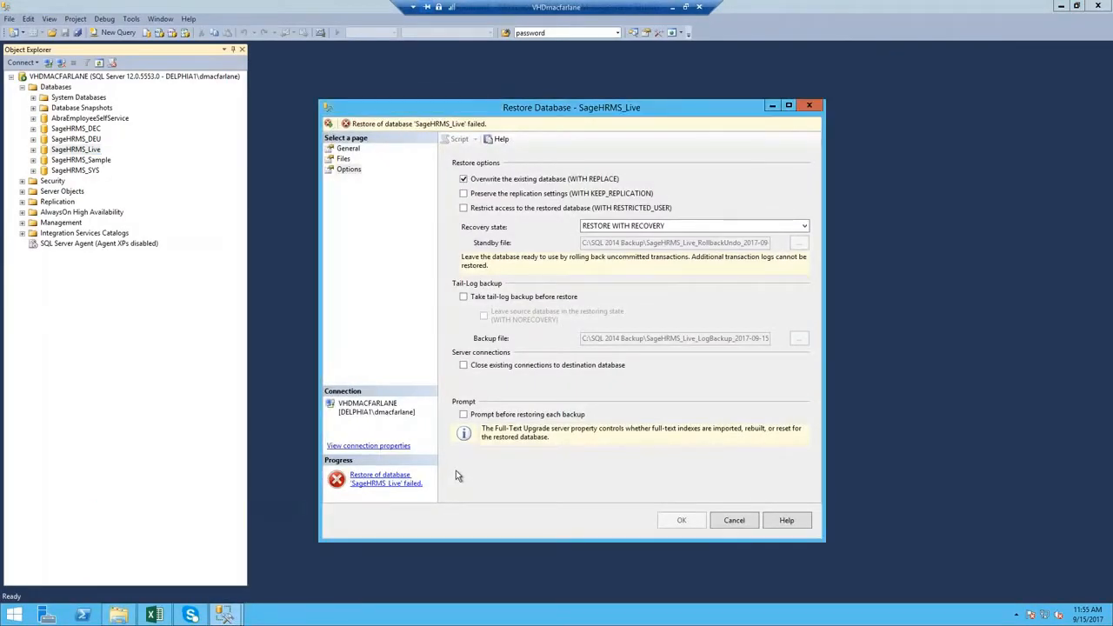
pyautogui.click(492, 125)
pyautogui.click(457, 310)
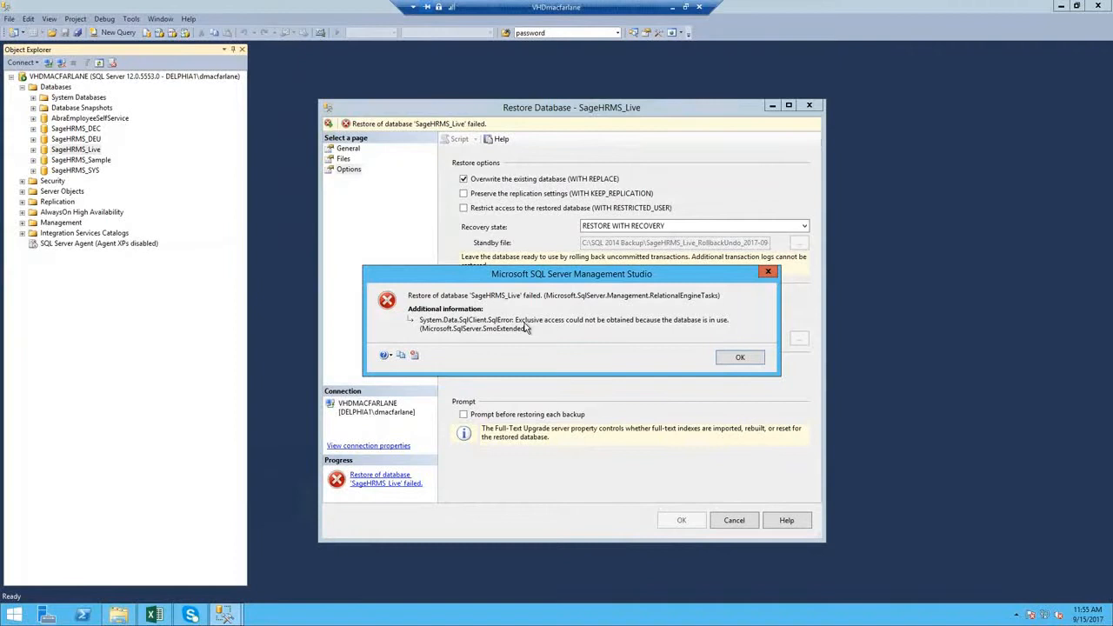
pyautogui.click(740, 358)
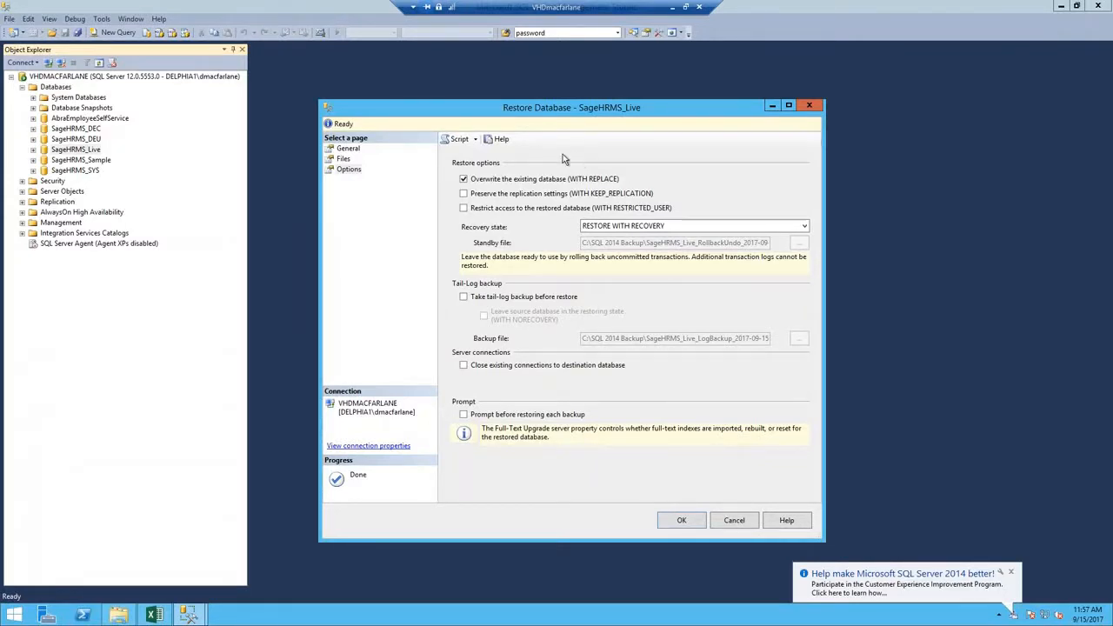
# Generate the SageHRMS_Live restore script with the overwrite option in a new query window.
pyautogui.click(459, 141)
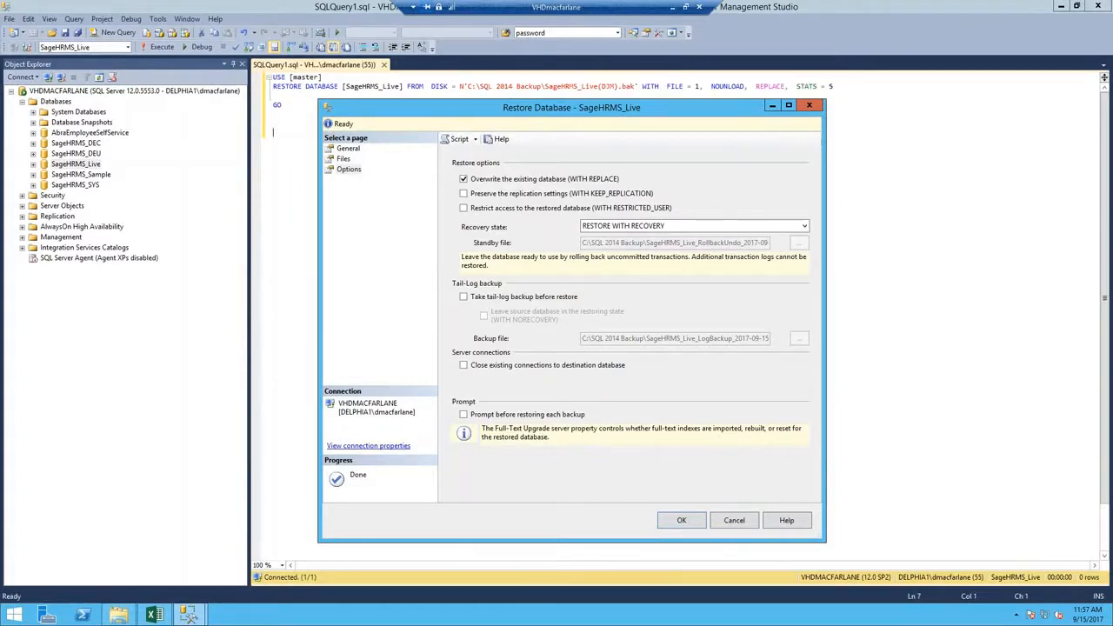
# Try the SageHRMS_Live restore again directly from the dialog and read its error details.
pyautogui.click(689, 522)
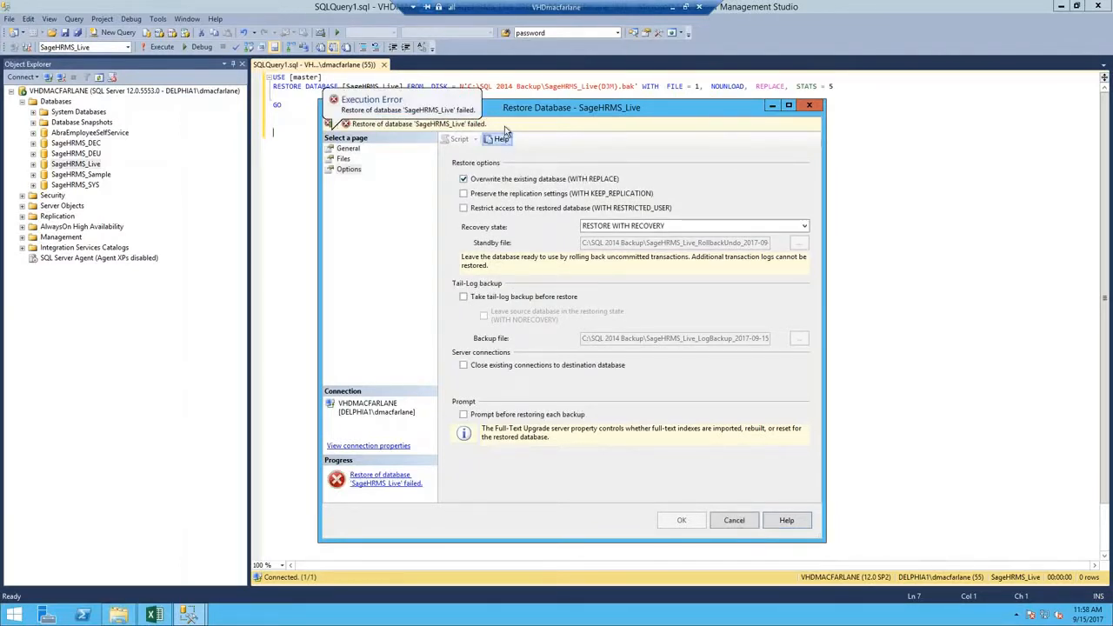
pyautogui.click(533, 126)
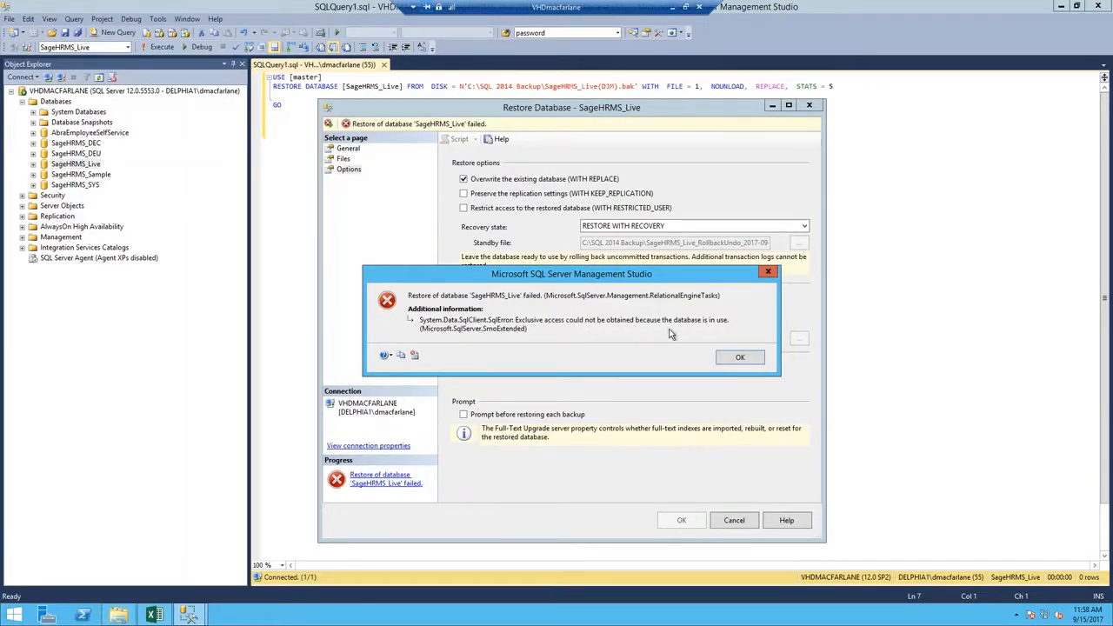
pyautogui.click(748, 357)
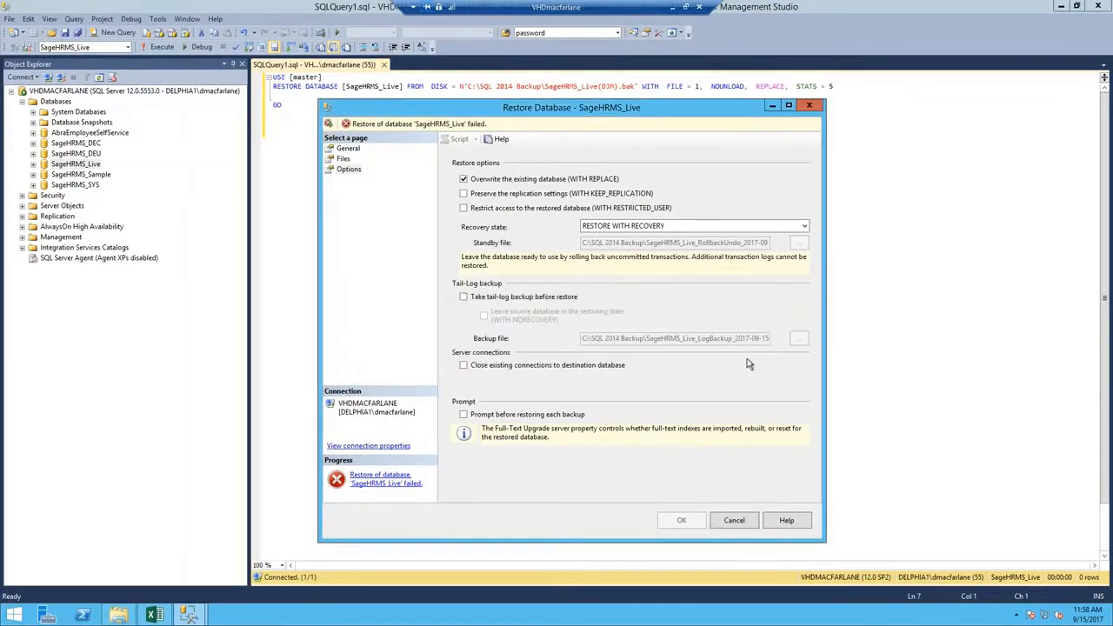
# Close the restore dialog and execute the generated script to restore SageHRMS_Live from SageHRMS_Live(DJM).bak.
pyautogui.click(739, 520)
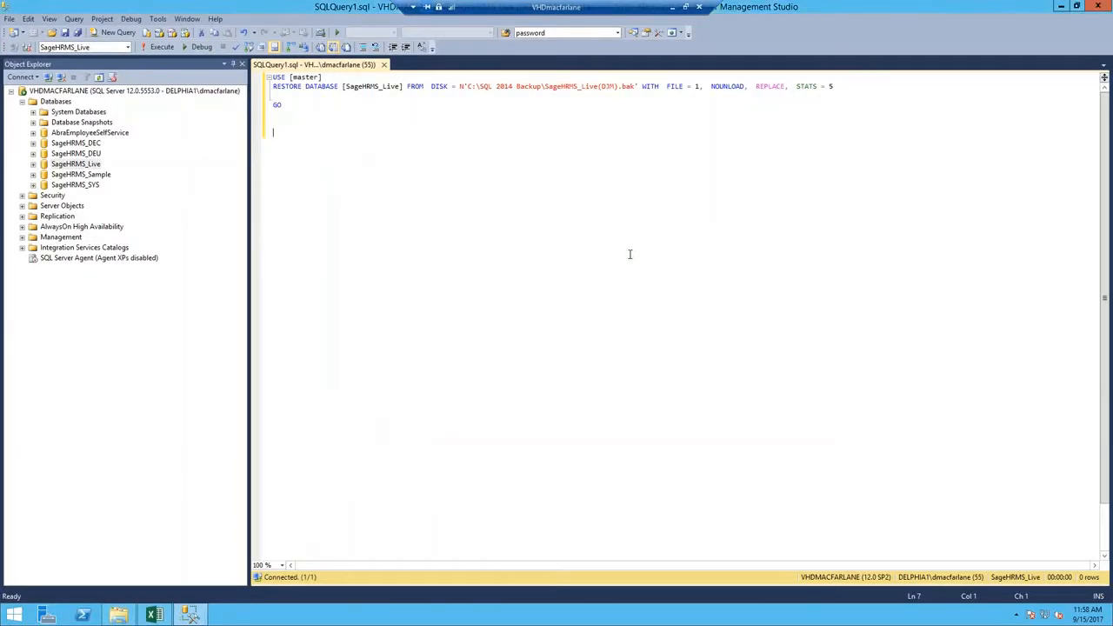
pyautogui.click(156, 46)
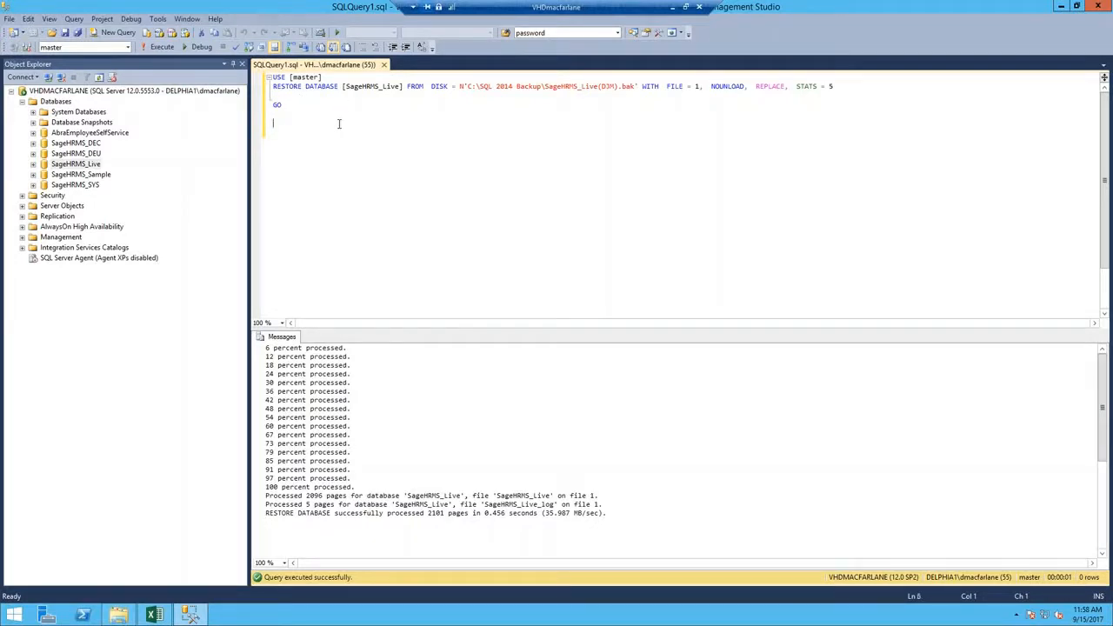
pyautogui.click(1087, 225)
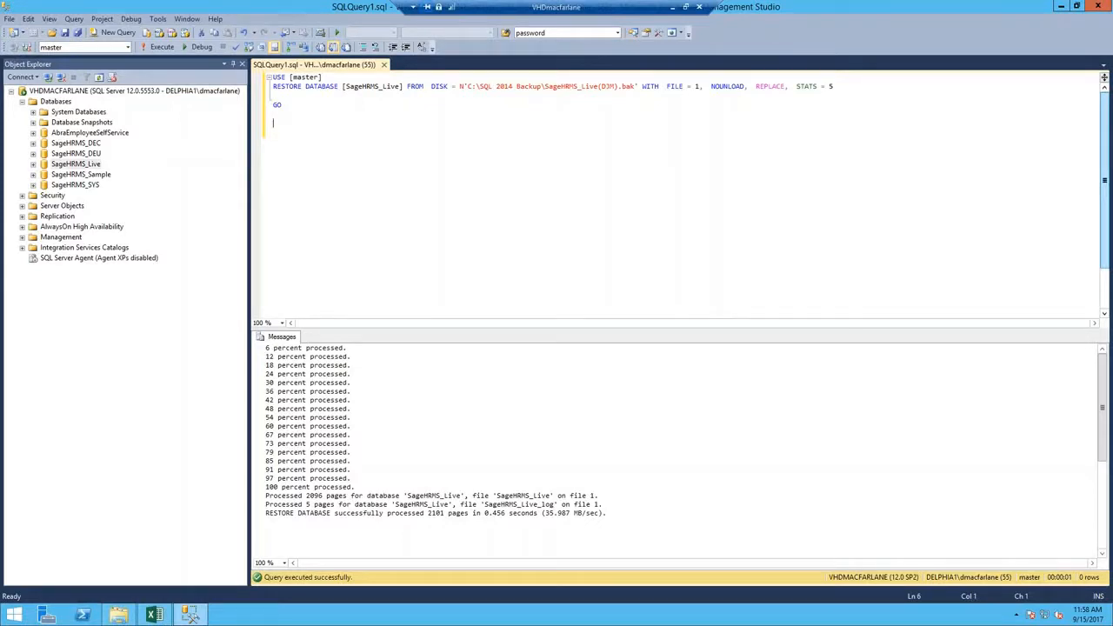